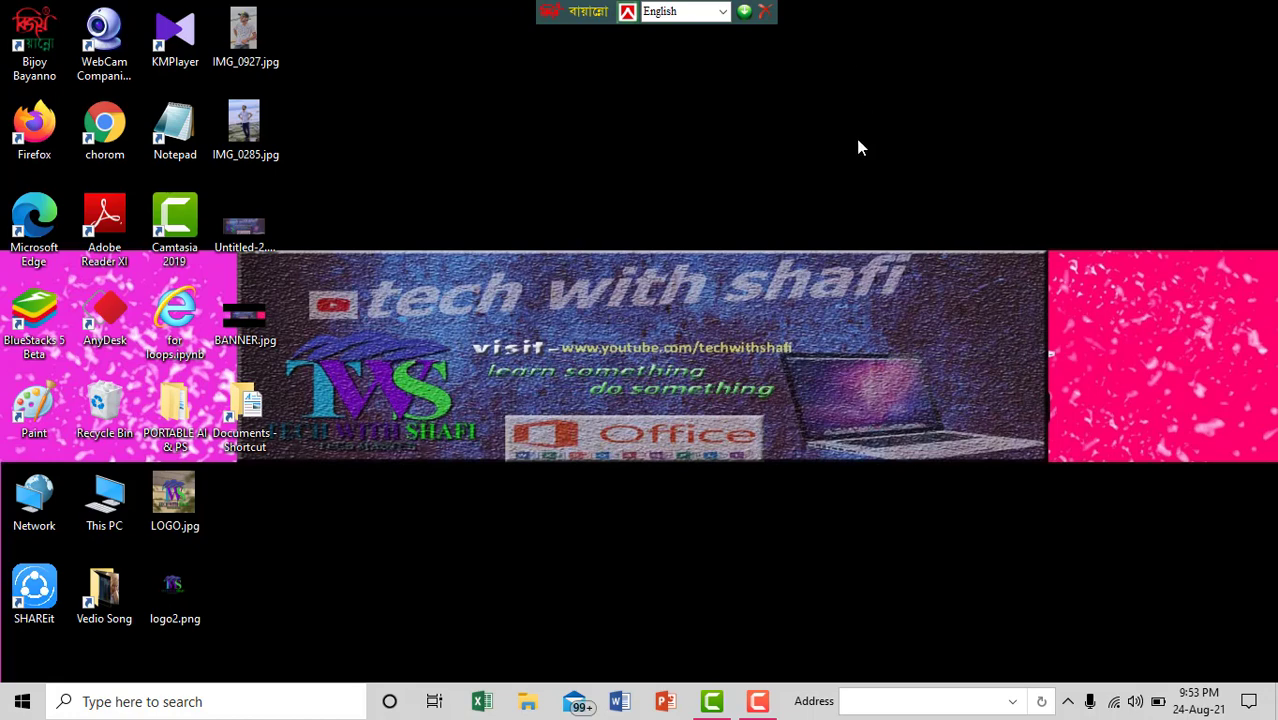
- Refresh the desktop, launch Google Chrome, and go to microsoft.com
{"action": "right_click", "coordinate": [809, 54]}
{"action": "left_click", "coordinate": [844, 106]}
{"action": "double_click", "coordinate": [104, 125]}
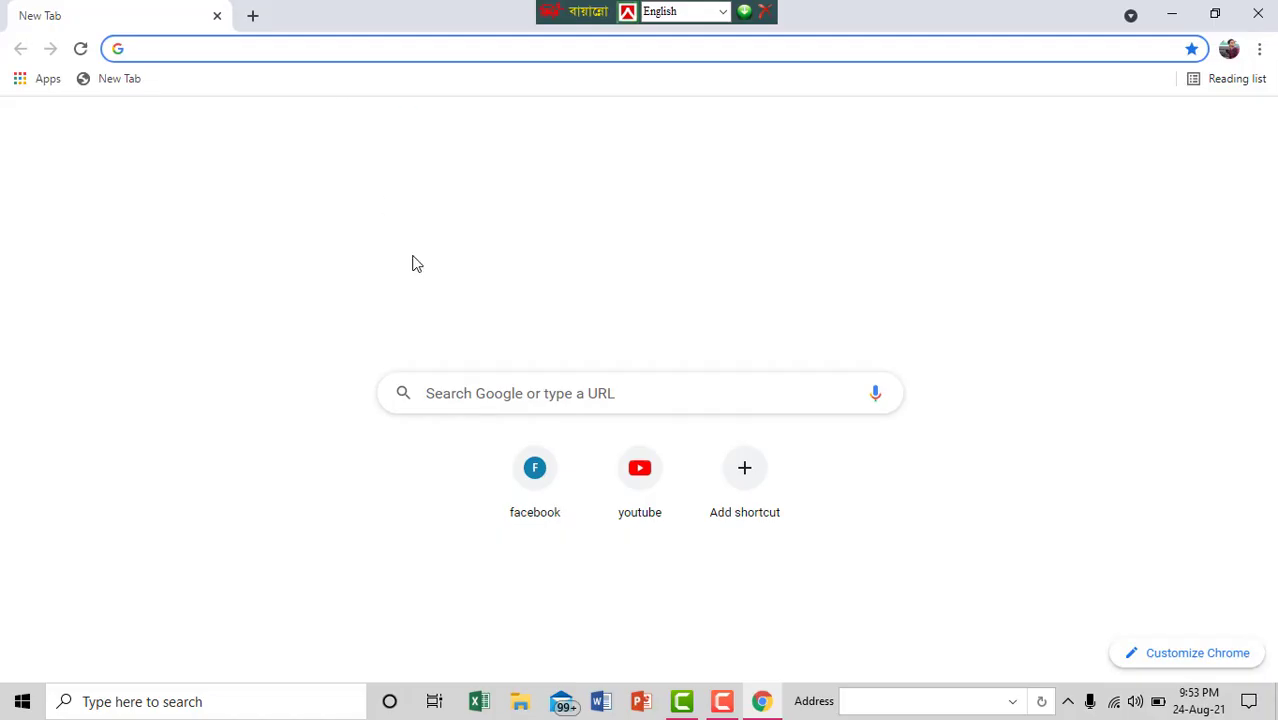
{"action": "left_click", "coordinate": [713, 389]}
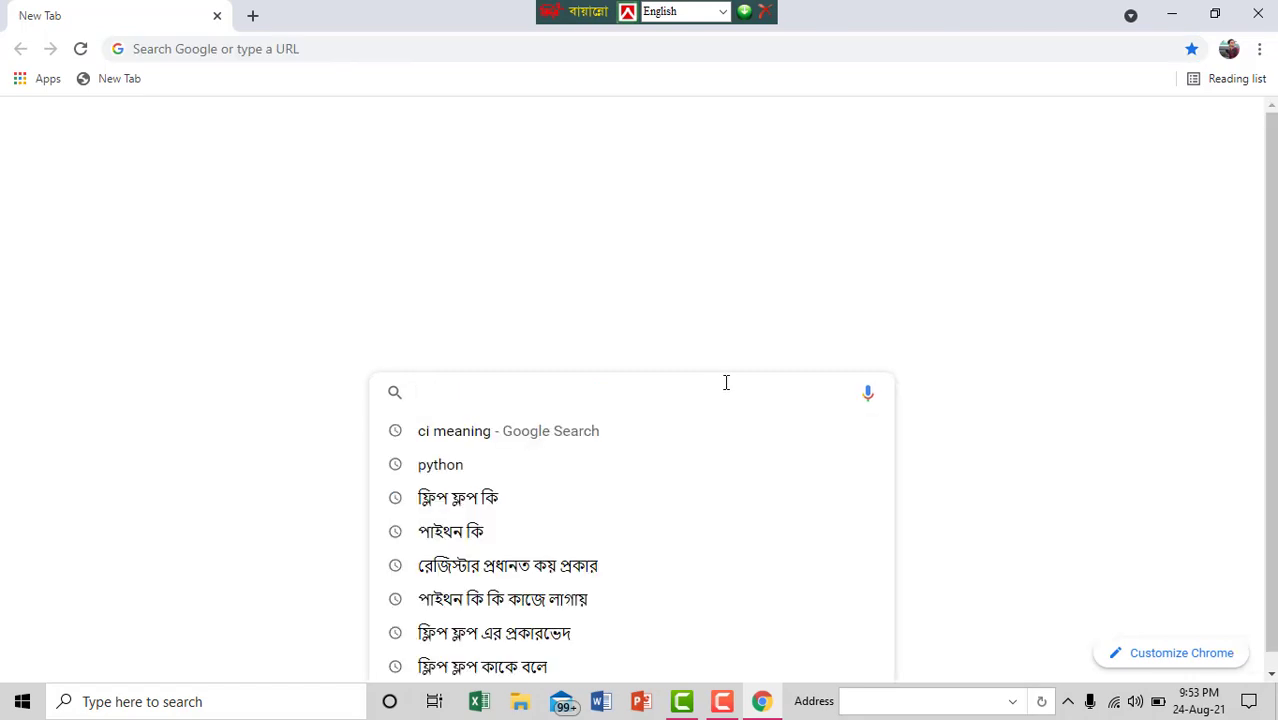
{"action": "type", "text": "mic"}
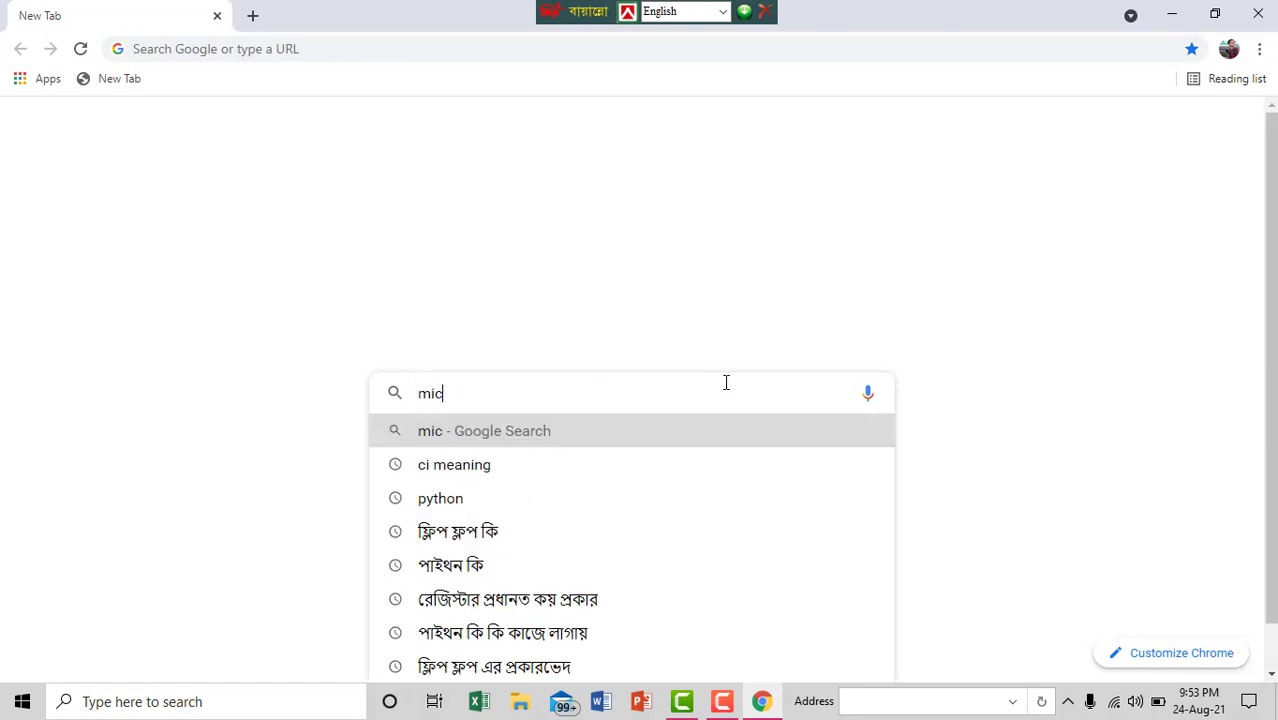
{"action": "type", "text": "rosoft"}
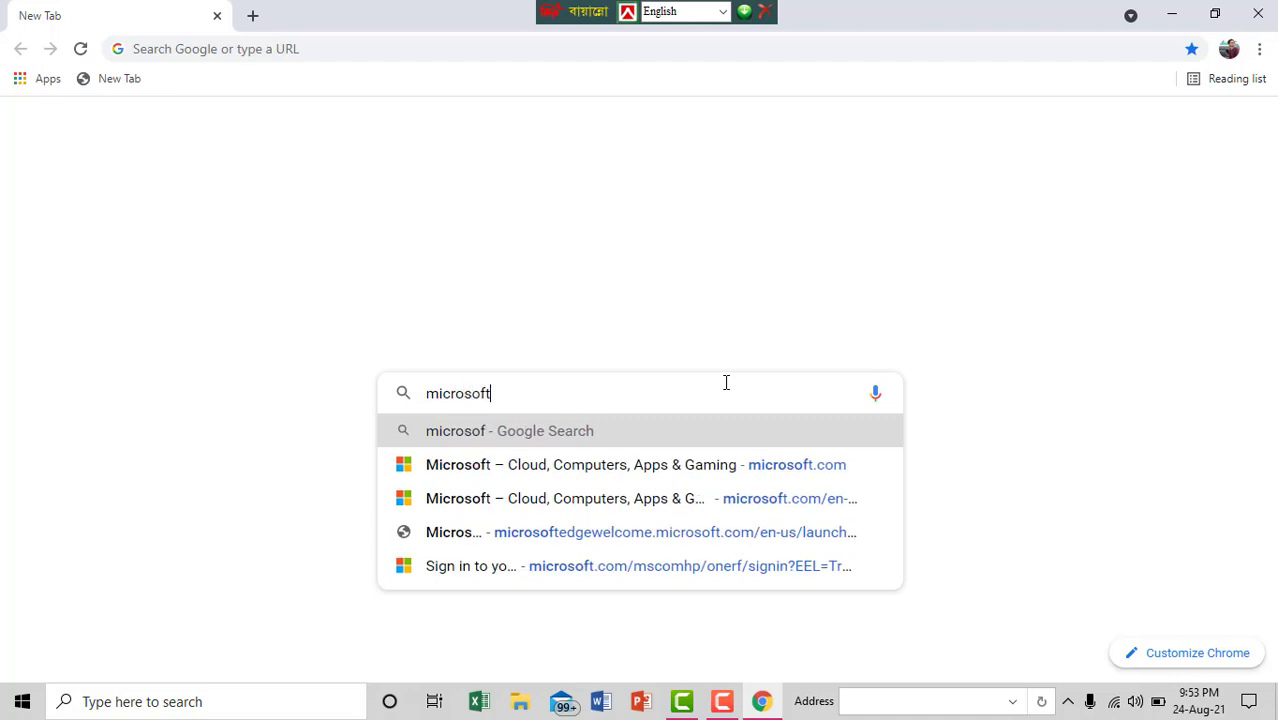
{"action": "type", "text": ".com"}
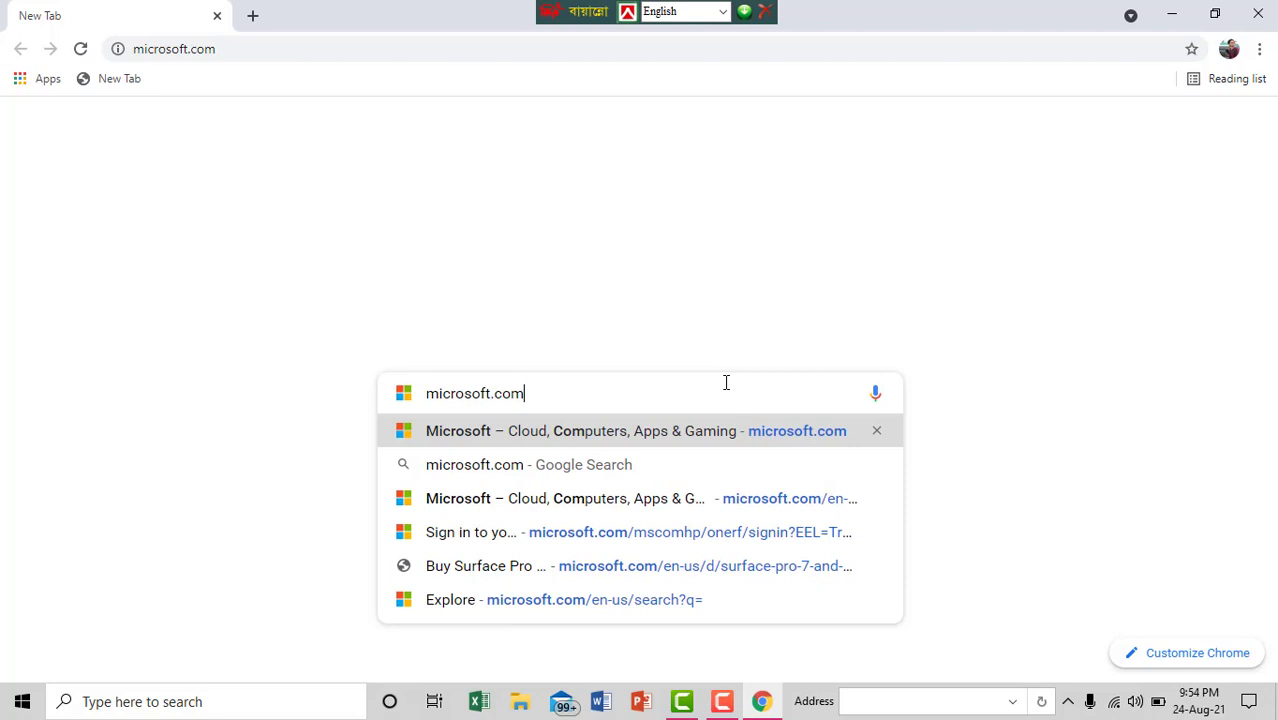
{"action": "key", "text": "Return"}
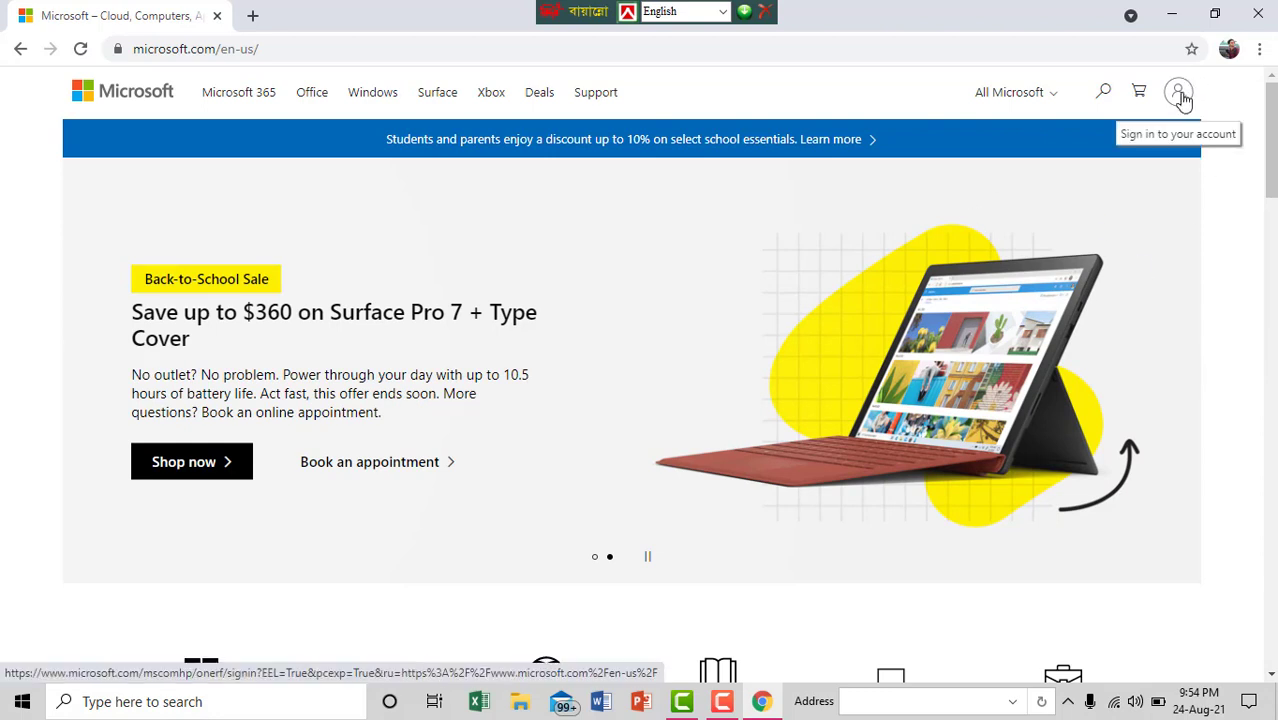
- From the account sign-in page, choose to create a new Microsoft account
{"action": "left_click", "coordinate": [1180, 93]}
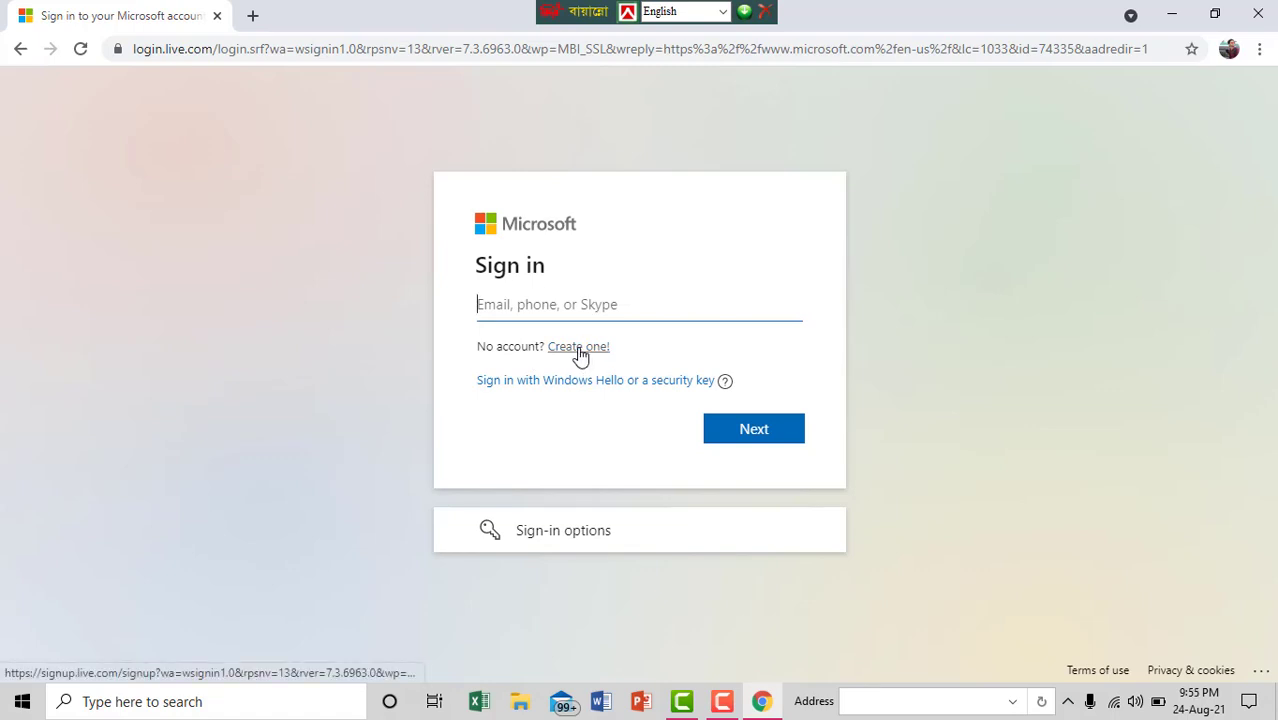
{"action": "left_click", "coordinate": [588, 346]}
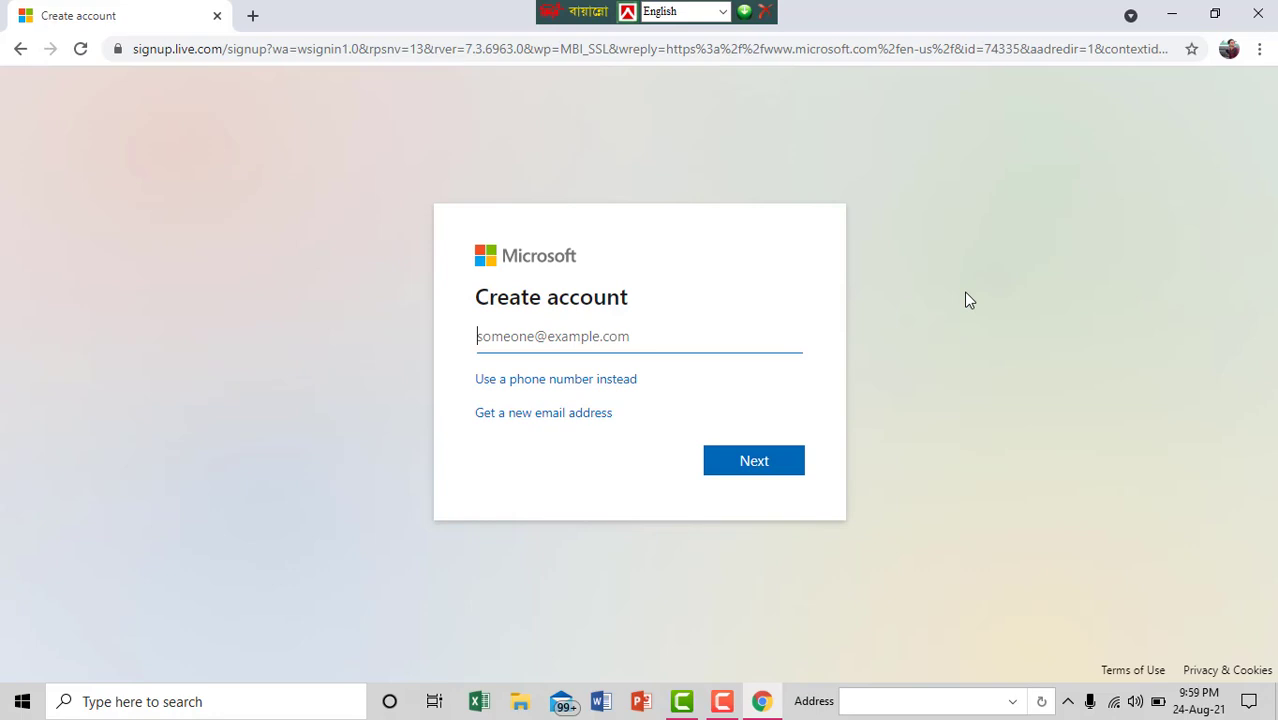
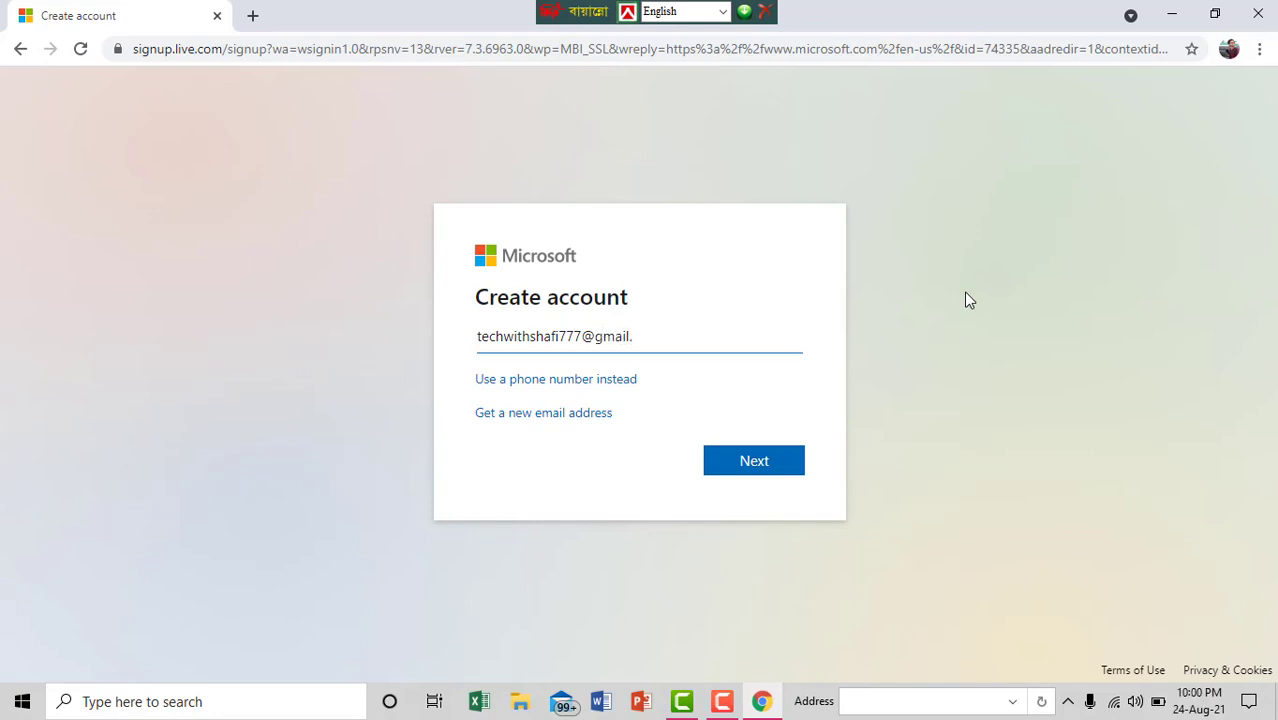
- Enter the new account's Gmail address and submit it
{"action": "left_click", "coordinate": [733, 463]}
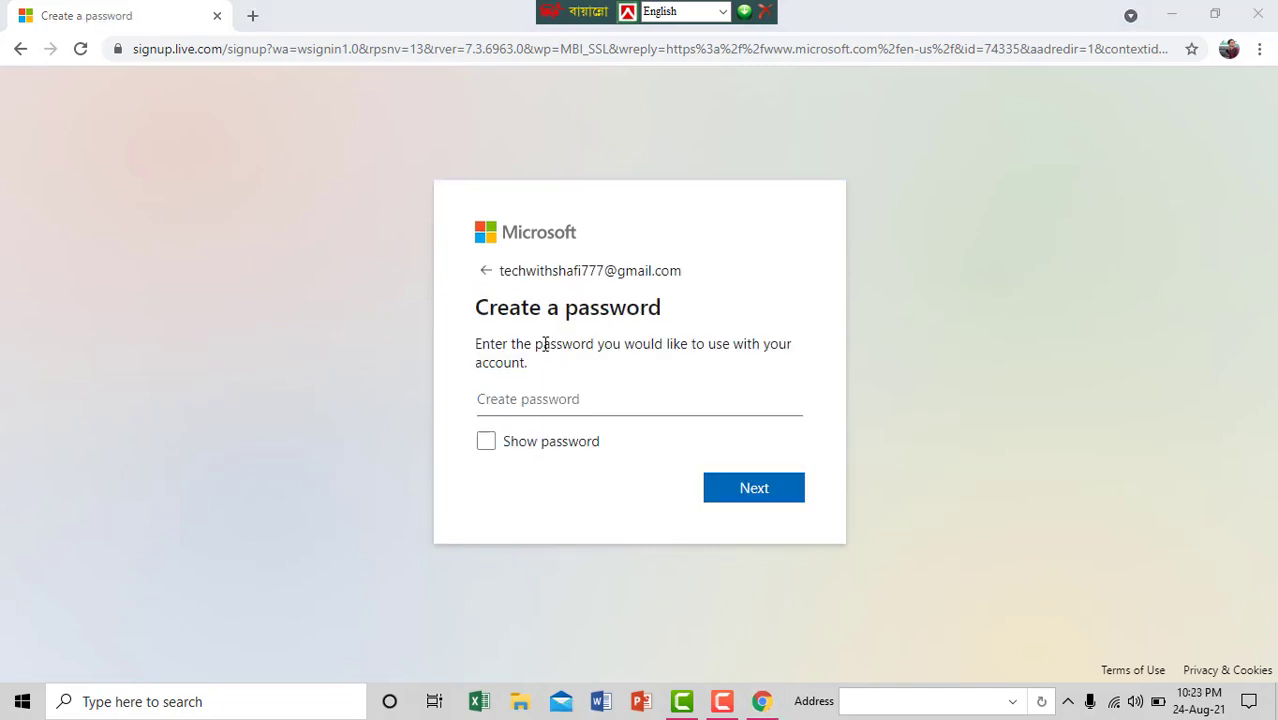
- Type the account password with Show password ticked, and submit it
{"action": "left_click", "coordinate": [534, 392]}
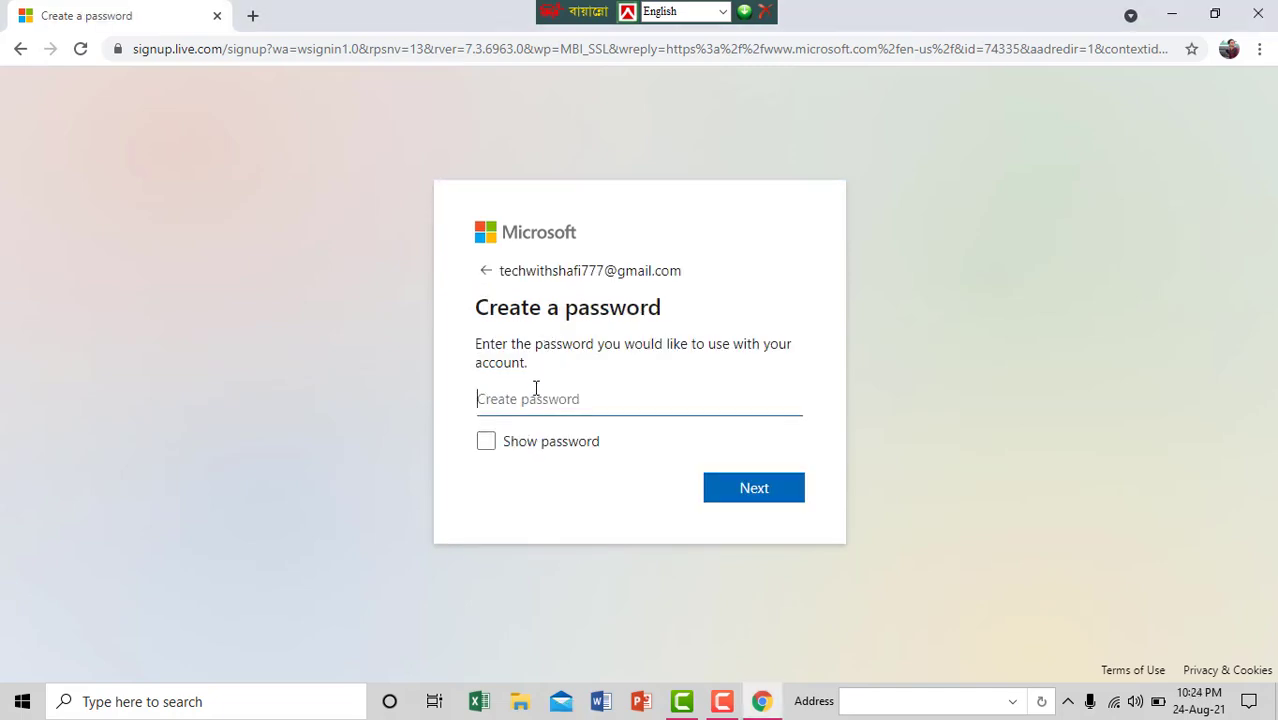
{"action": "type", "text": "•"}
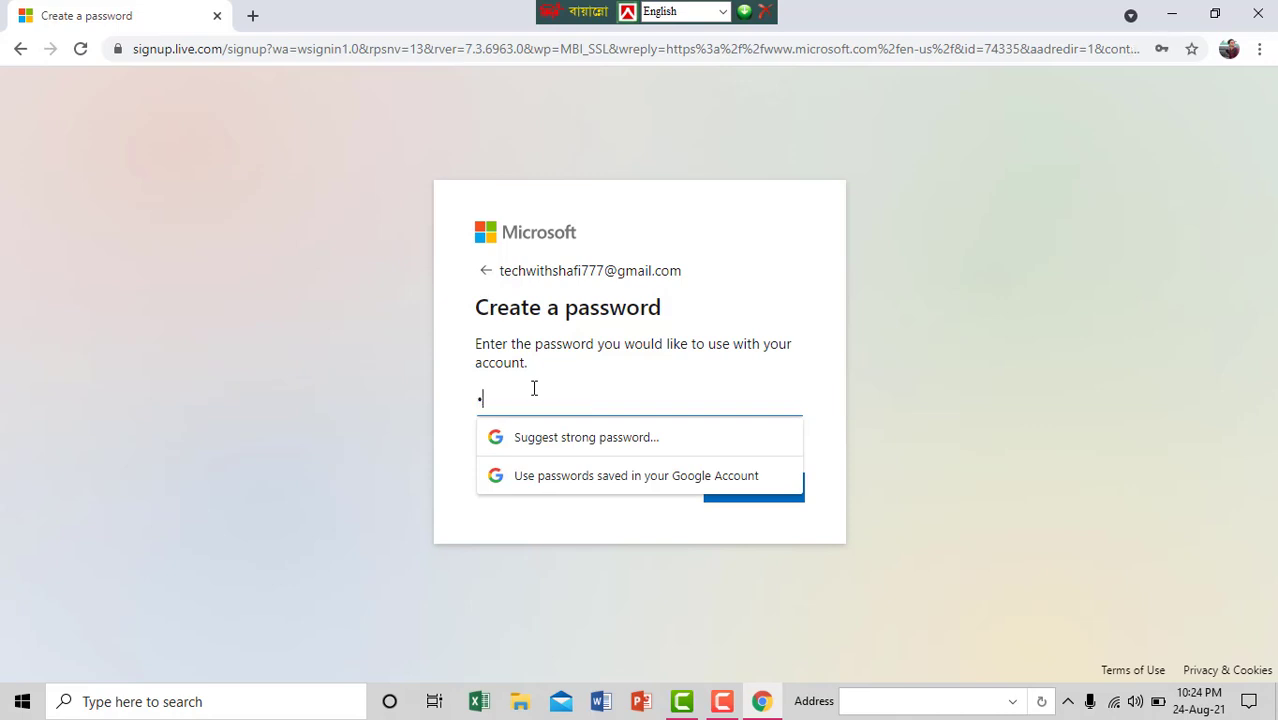
{"action": "key", "text": "BackSpace"}
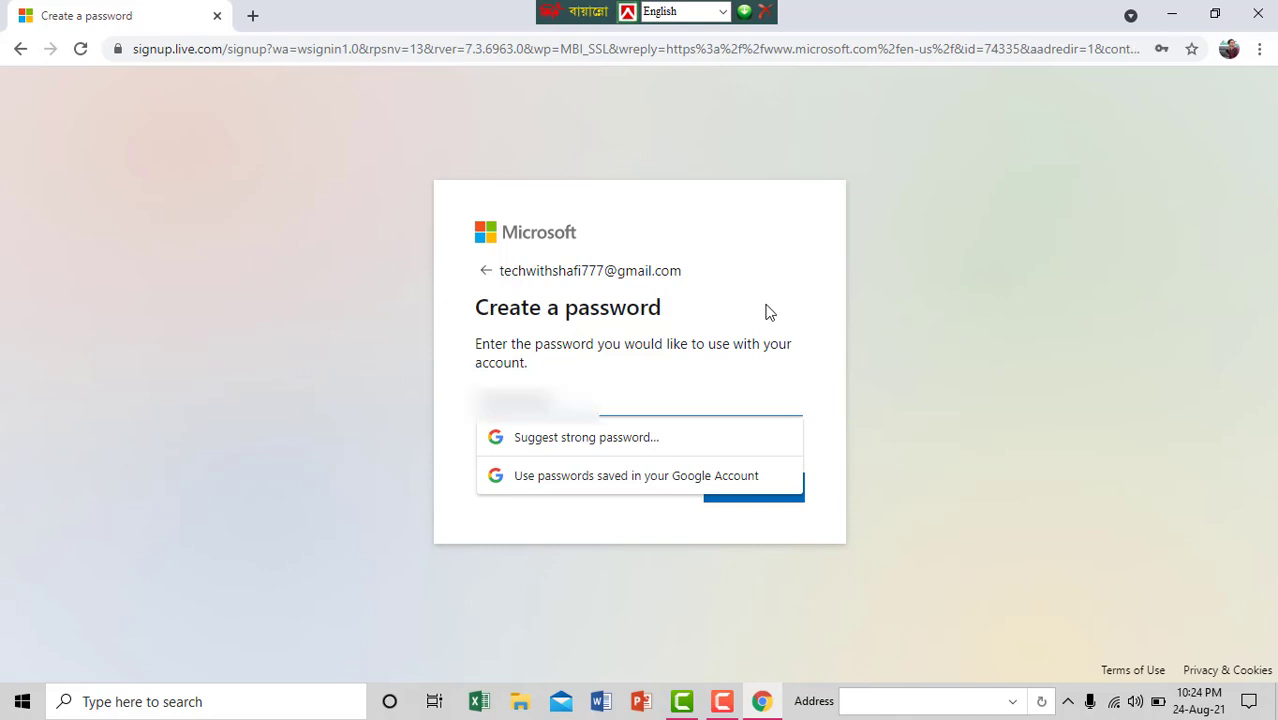
{"action": "left_click", "coordinate": [765, 306]}
{"action": "left_click", "coordinate": [486, 441]}
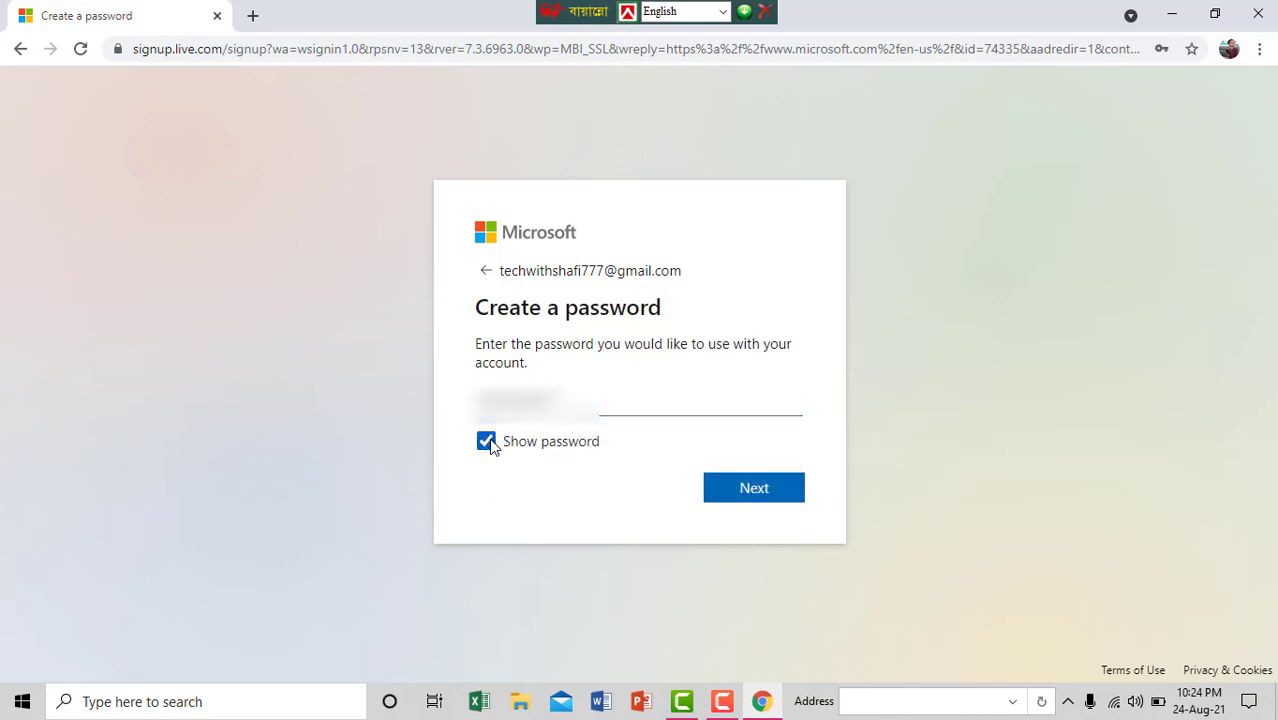
{"action": "left_click", "coordinate": [755, 488]}
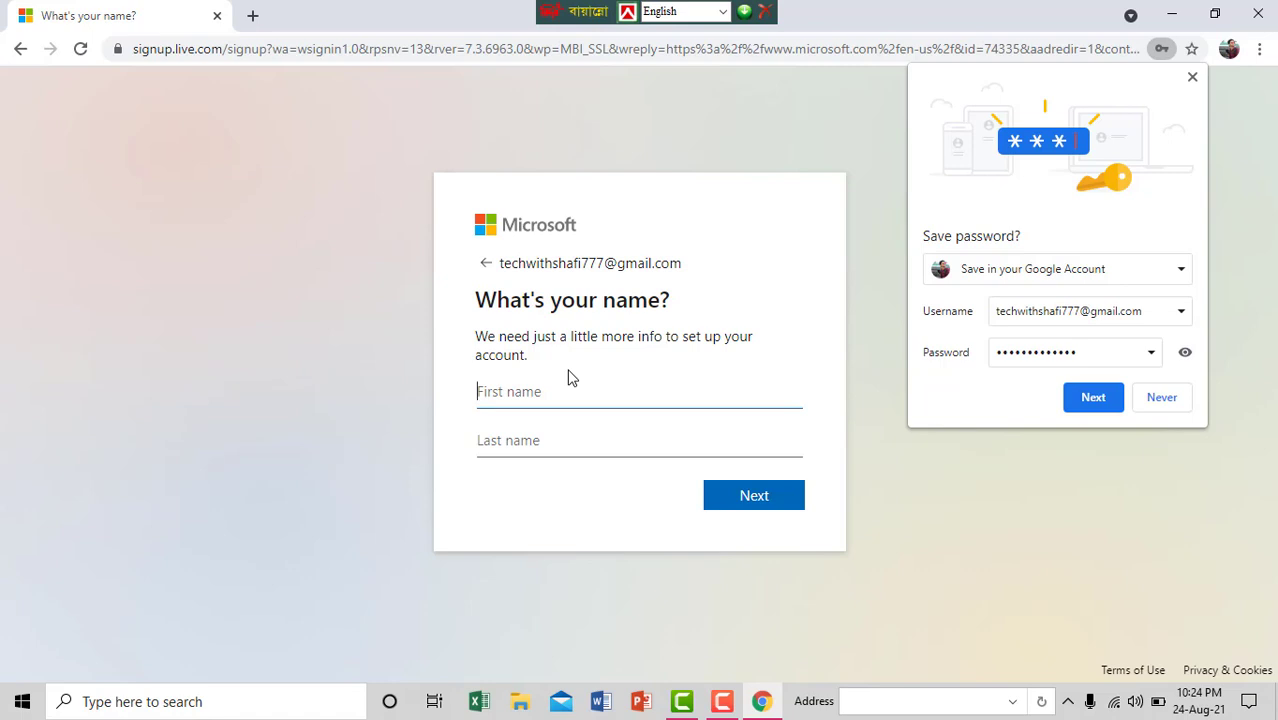
- Fill in the account holder's first and last name and submit
{"action": "type", "text": "tech with"}
{"action": "left_click", "coordinate": [576, 445]}
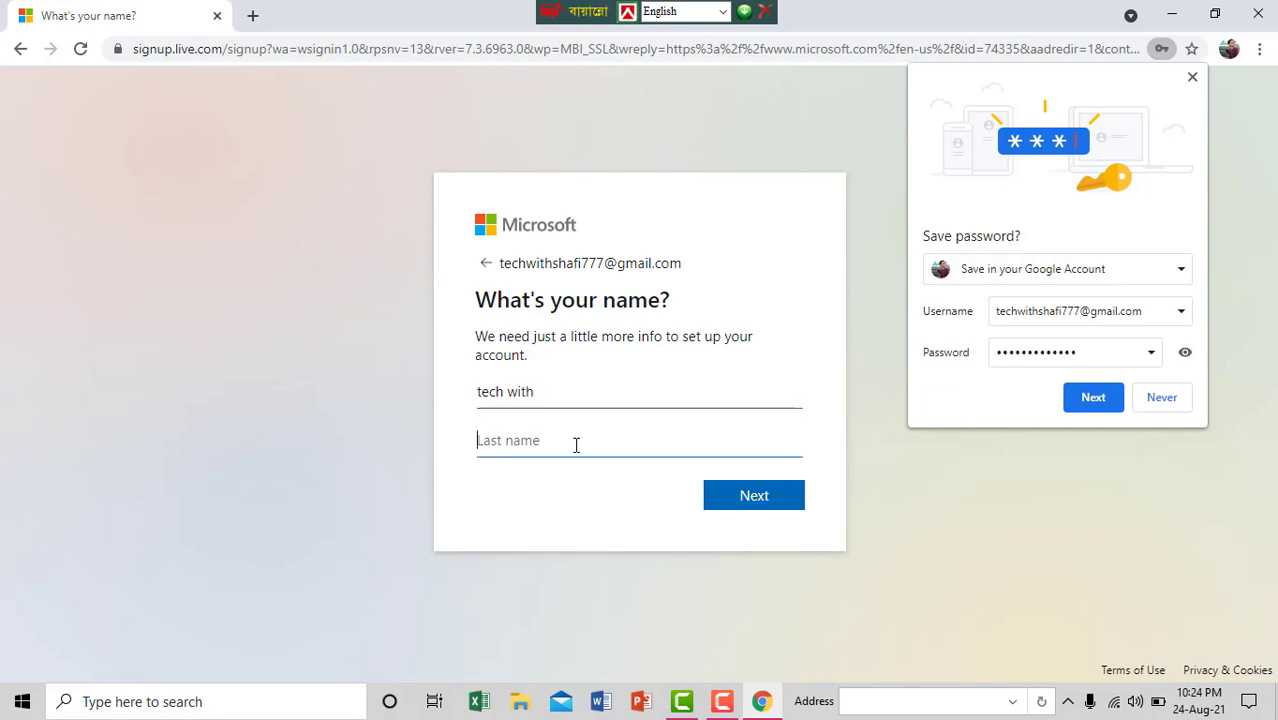
{"action": "type", "text": "sa"}
{"action": "type", "text": "hafi"}
{"action": "left_click", "coordinate": [725, 495]}
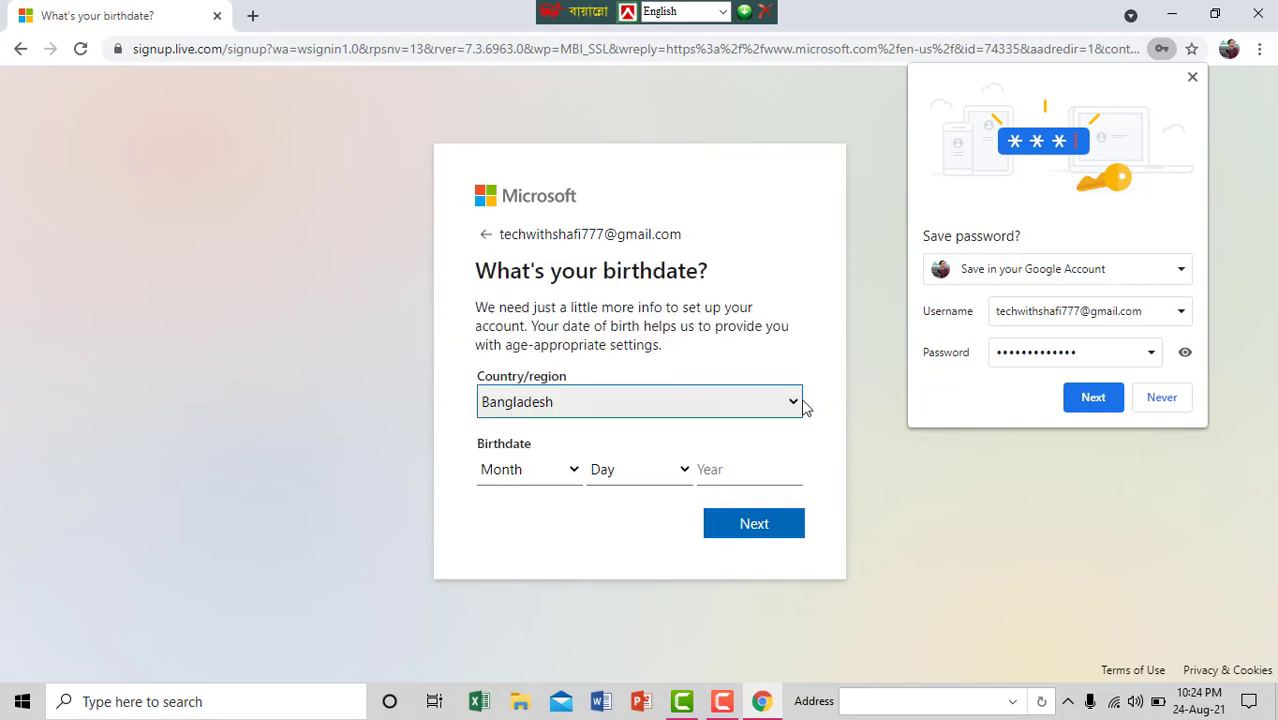
- Keep Bangladesh as country, set birthdate to January 1, 2000, and submit
{"action": "left_click", "coordinate": [793, 403]}
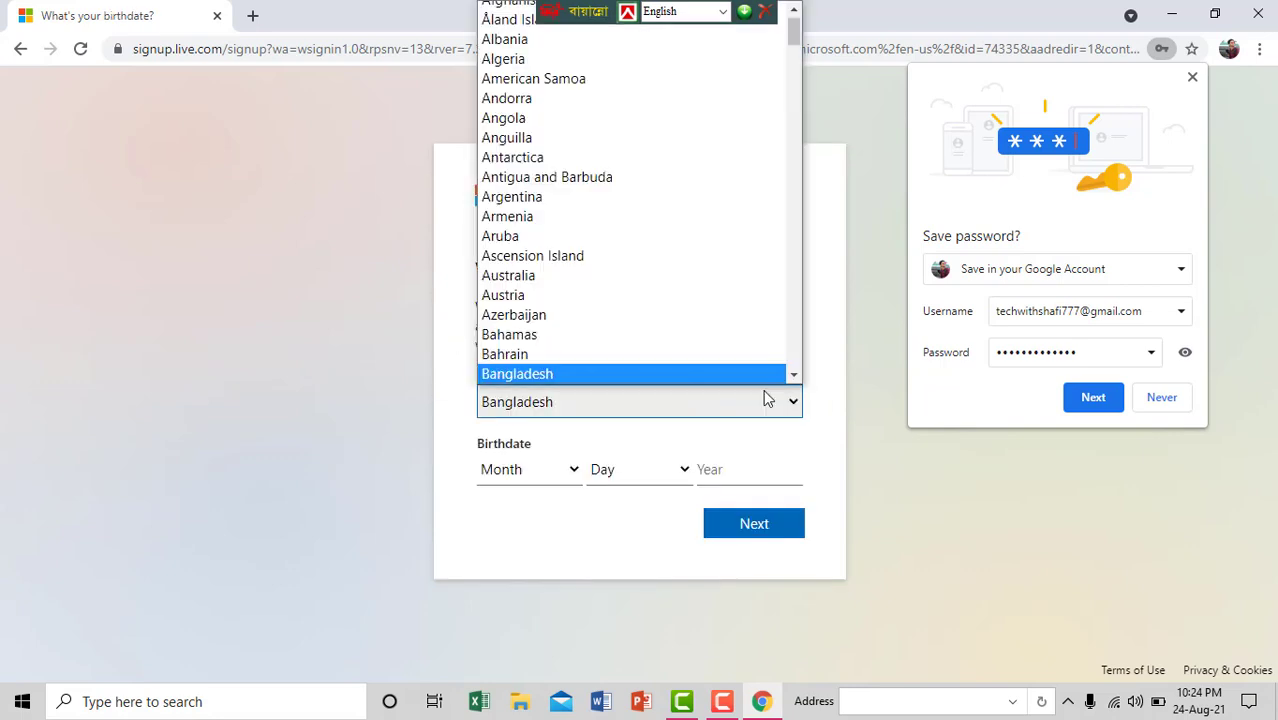
{"action": "left_click", "coordinate": [575, 376]}
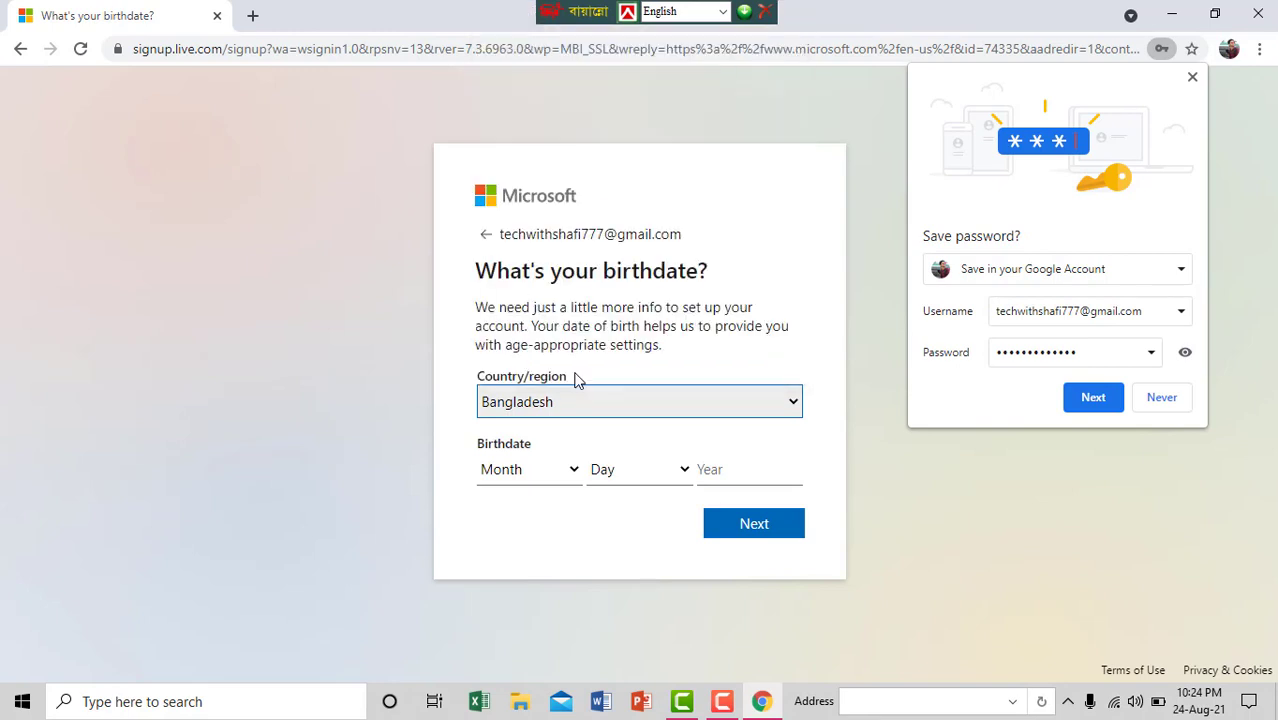
{"action": "left_click", "coordinate": [572, 478]}
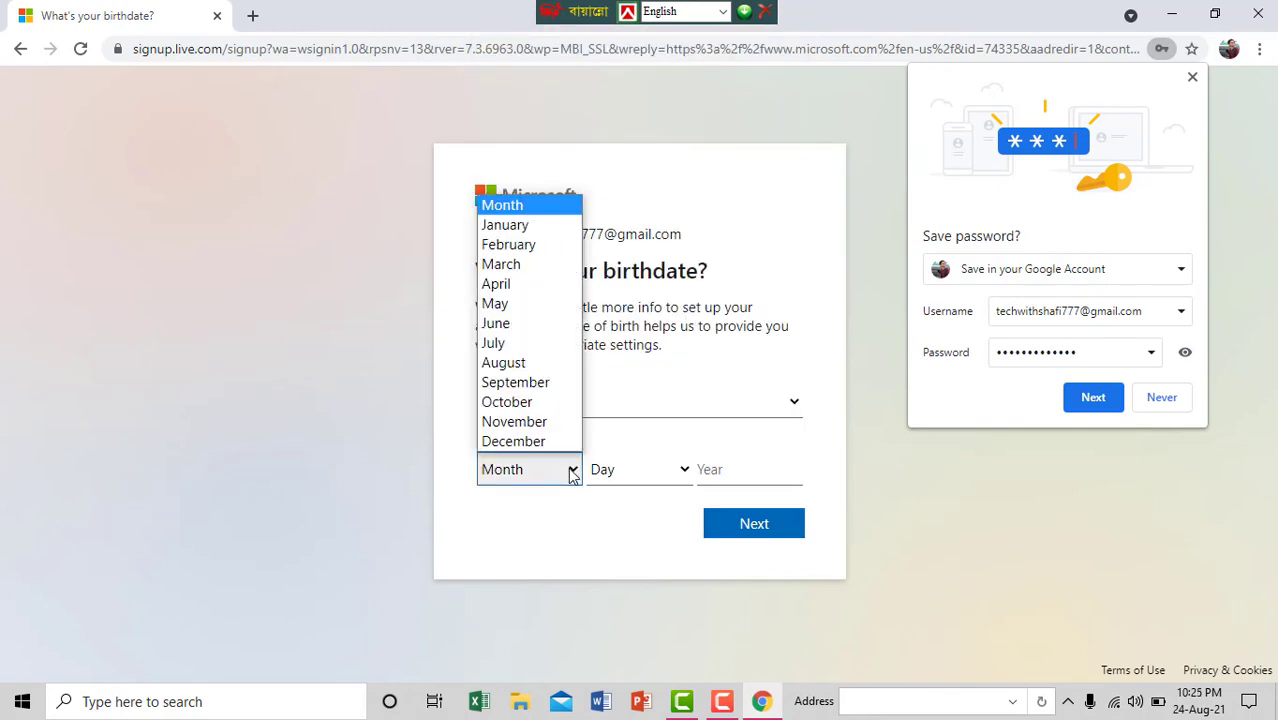
{"action": "left_click", "coordinate": [517, 228]}
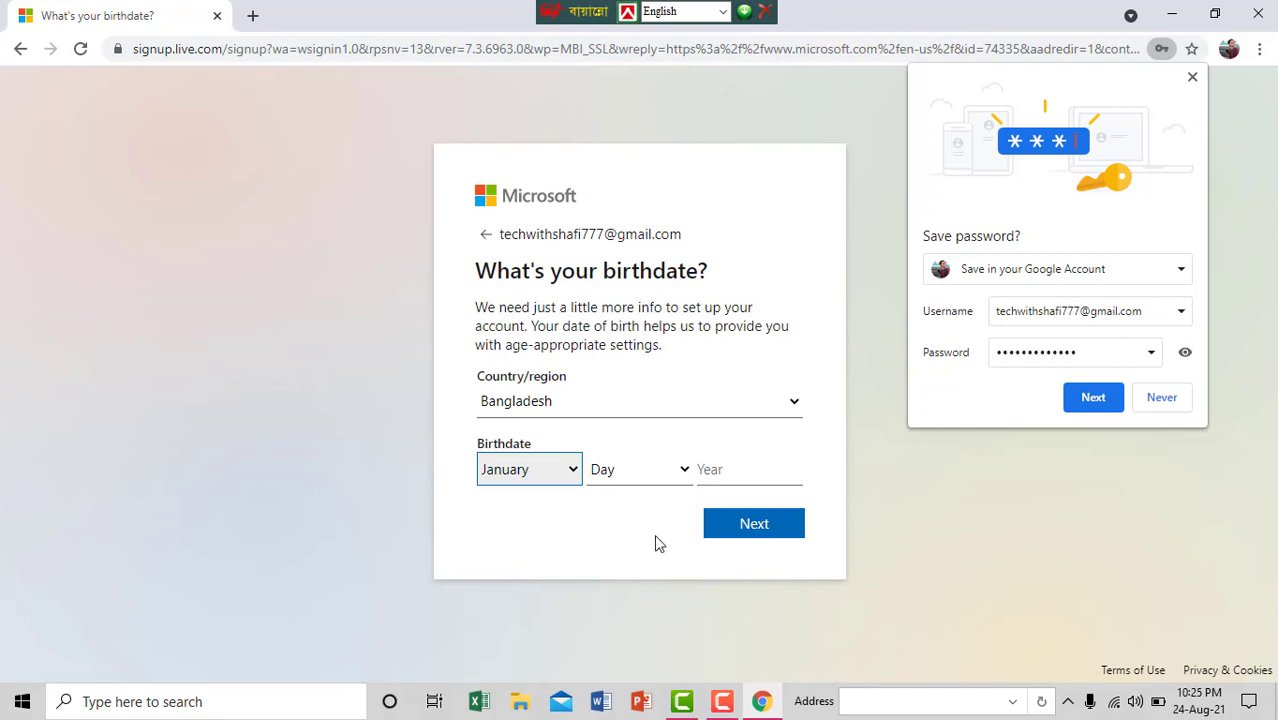
{"action": "left_click", "coordinate": [633, 480]}
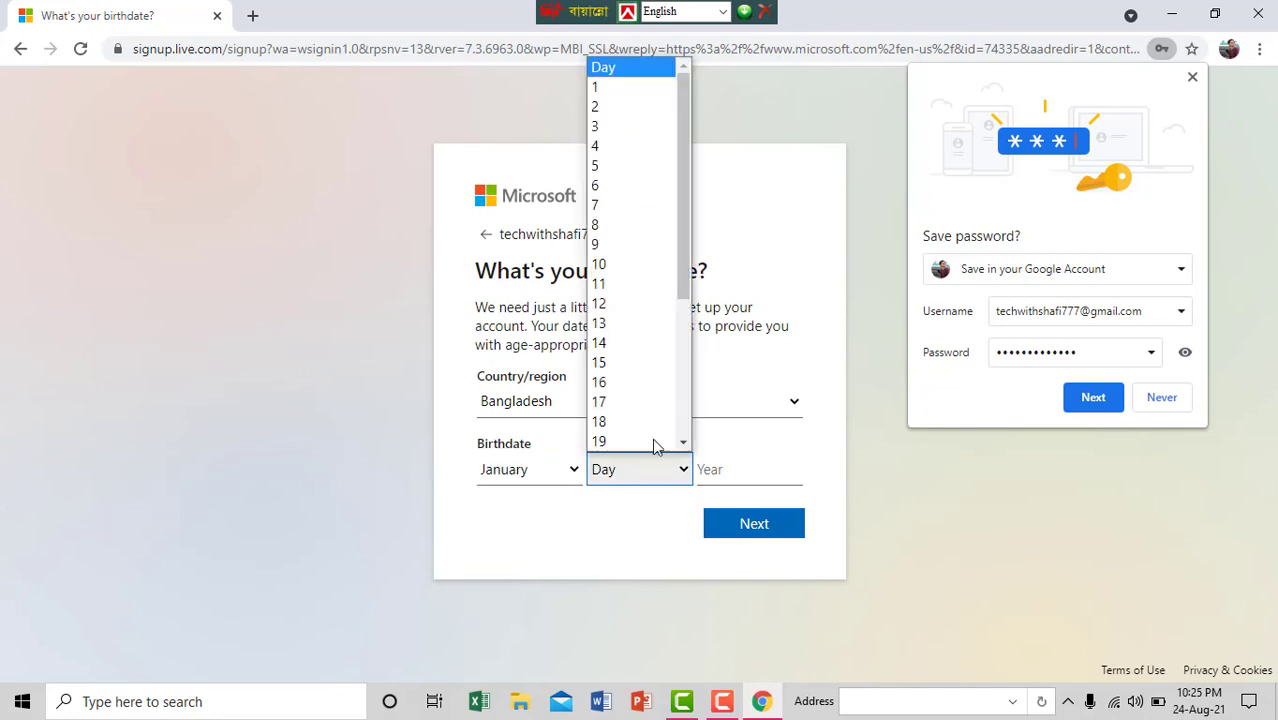
{"action": "left_click", "coordinate": [659, 88]}
{"action": "left_click", "coordinate": [738, 474]}
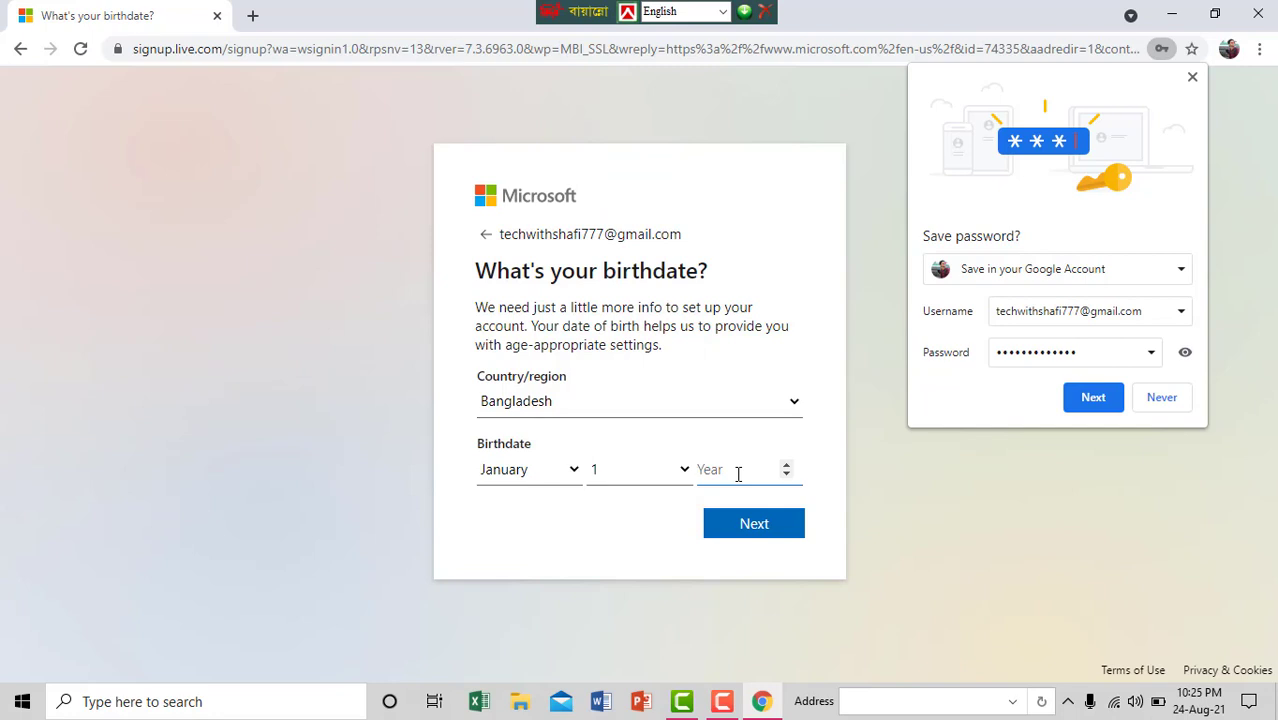
{"action": "type", "text": "2000"}
{"action": "left_click", "coordinate": [722, 534]}
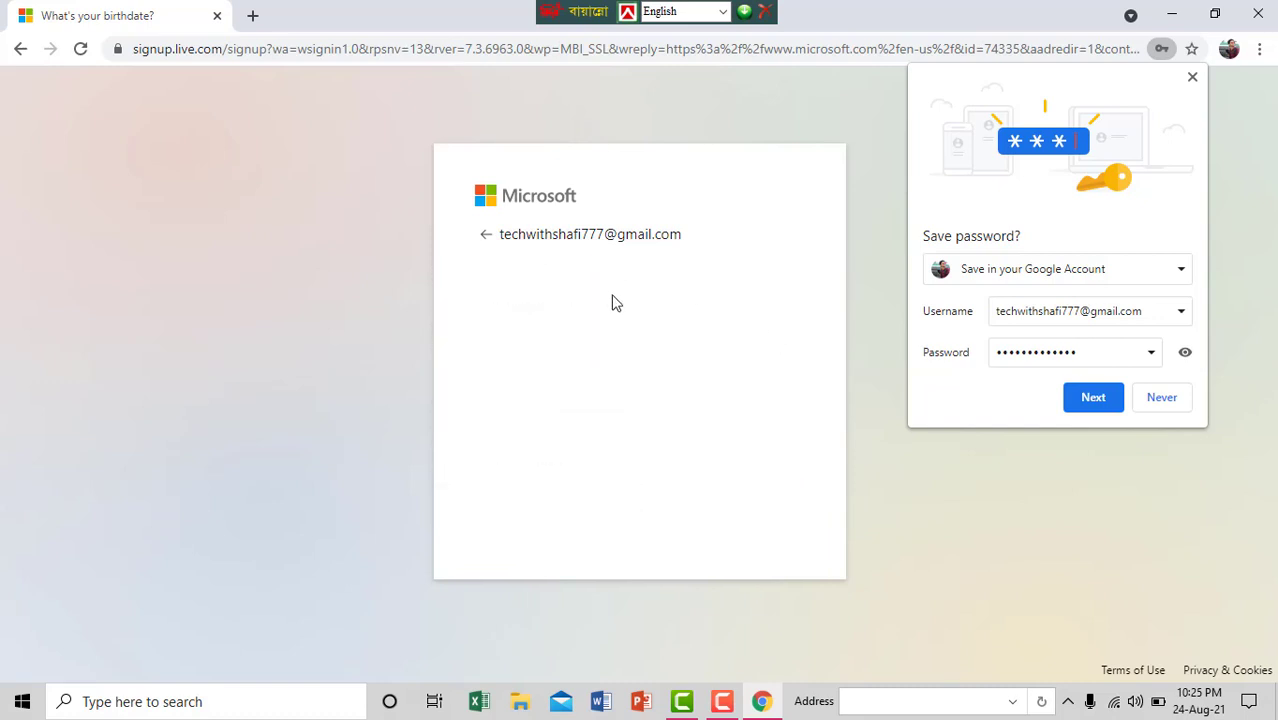
- Dismiss Chrome's save-password bubble and submit the emailed verification code
{"action": "left_click", "coordinate": [1192, 78]}
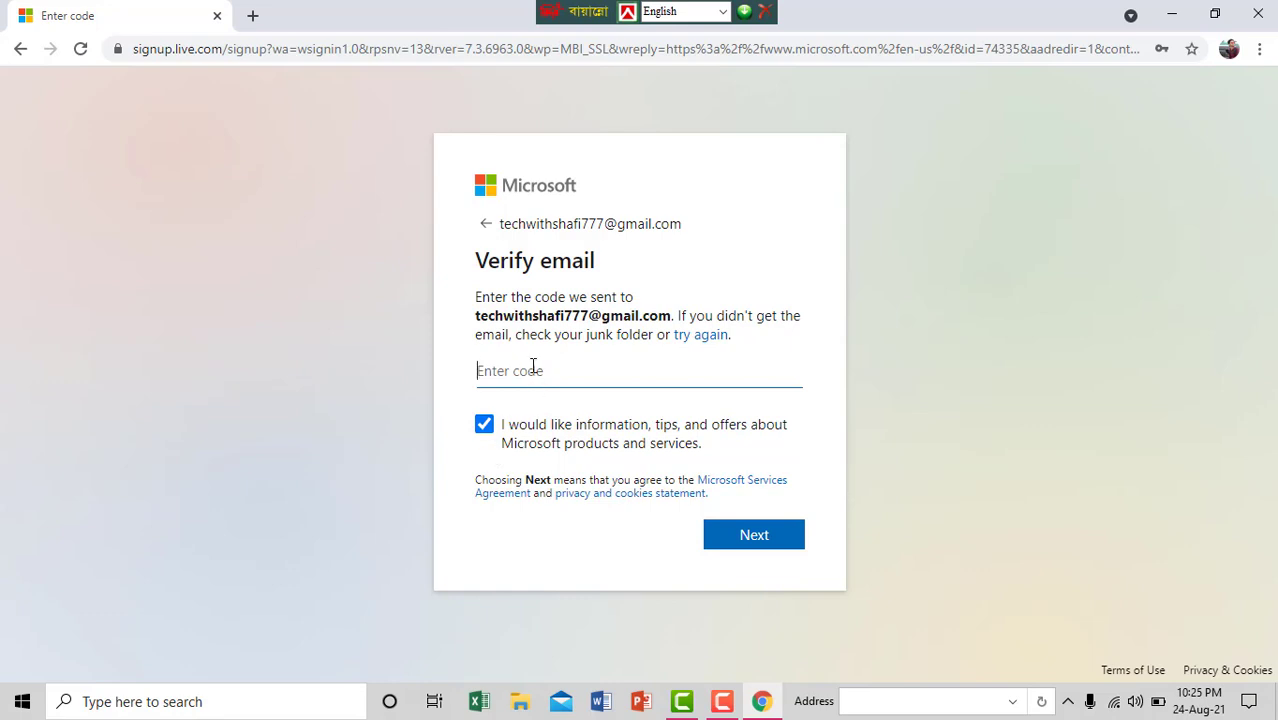
{"action": "left_click", "coordinate": [754, 536]}
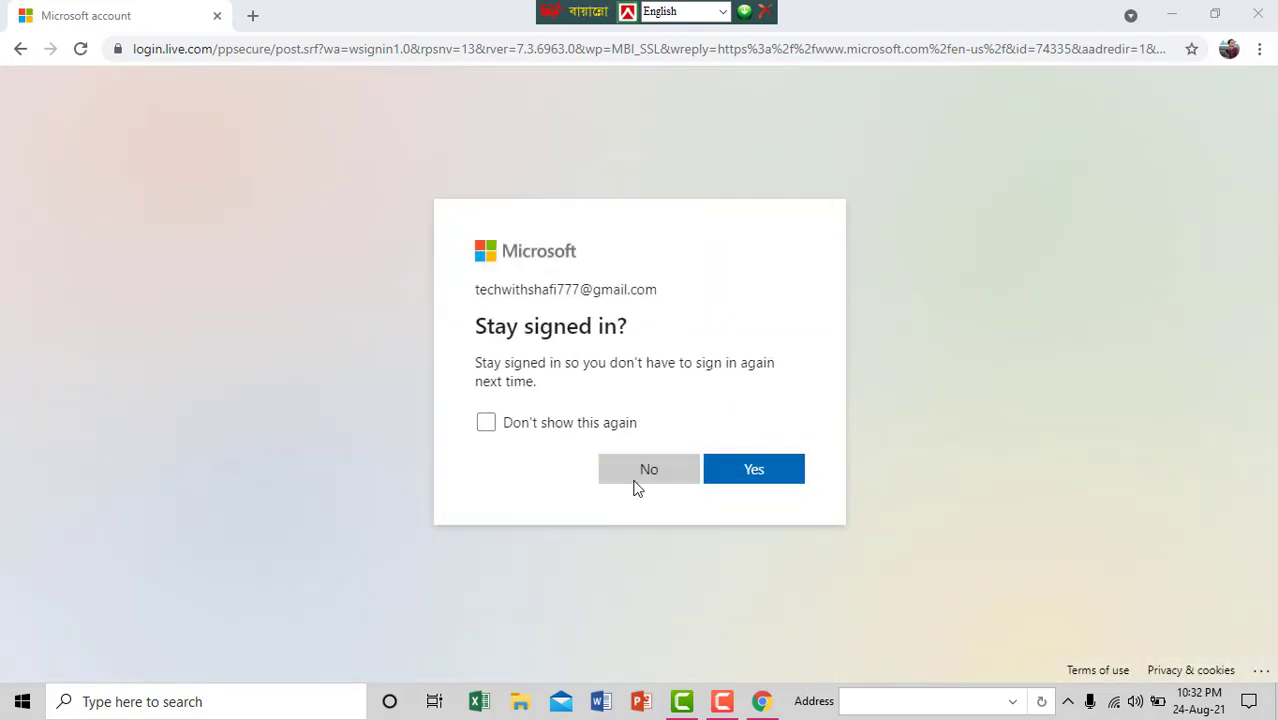
- Stay signed in and confirm the new account is signed in on microsoft.com
{"action": "left_click", "coordinate": [754, 469]}
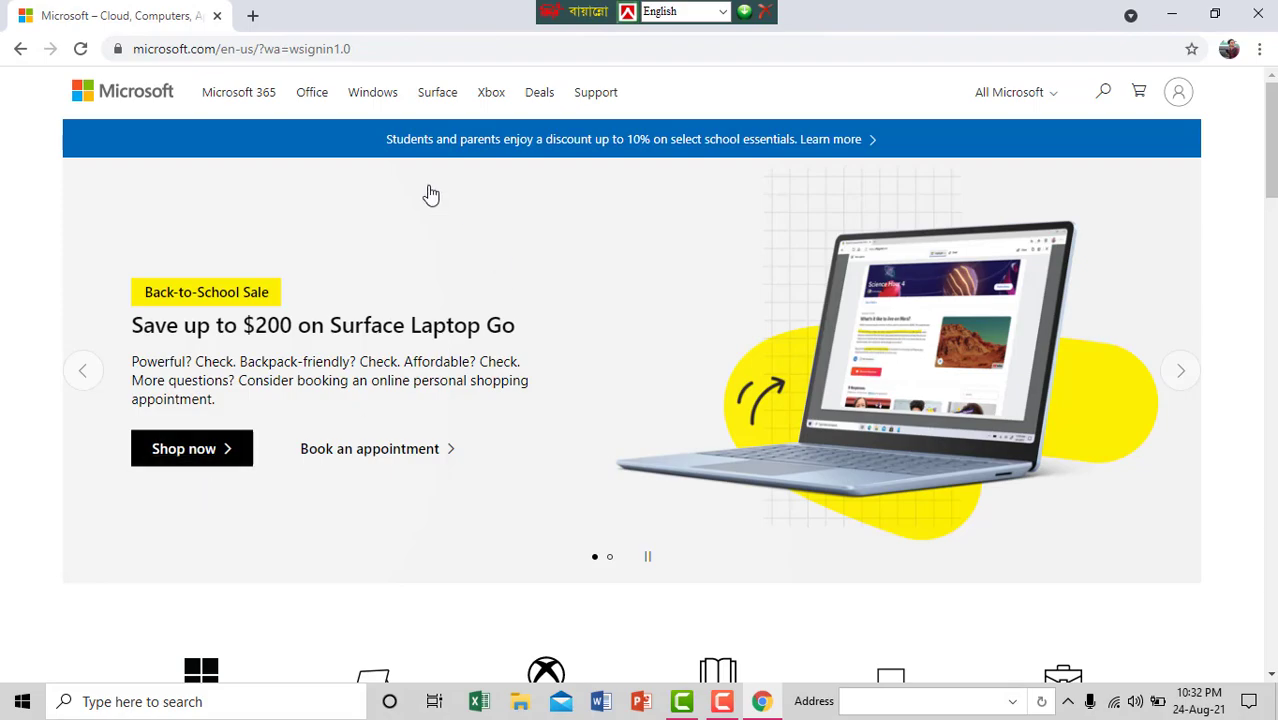
{"action": "left_click_drag", "start_coordinate": [1272, 162], "coordinate": [1238, 108]}
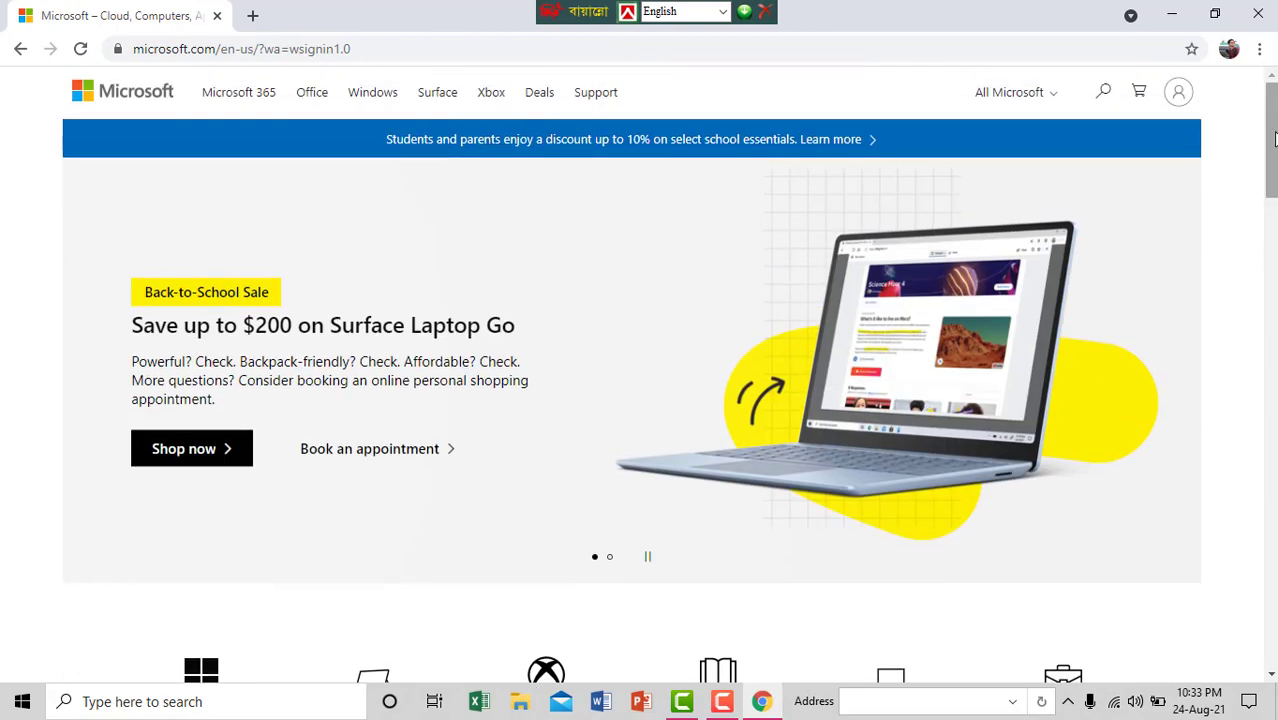
{"action": "left_click", "coordinate": [1178, 94]}
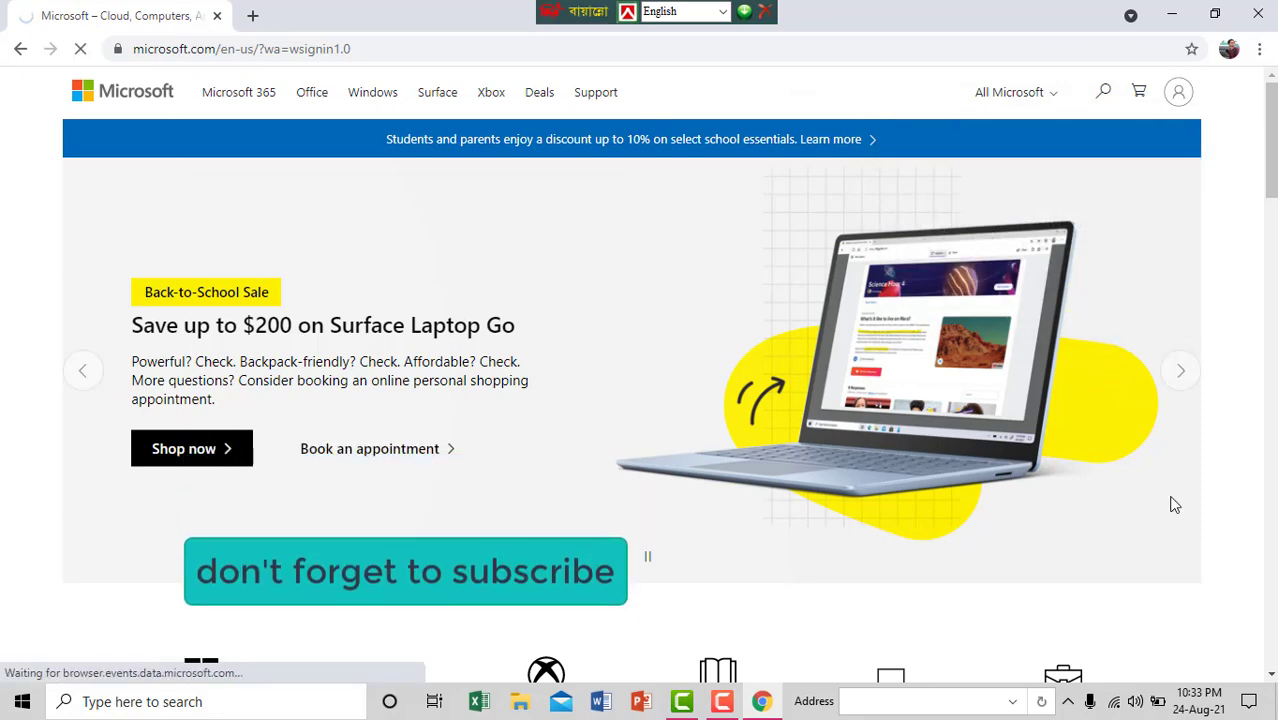
{"action": "left_click_drag", "start_coordinate": [1268, 147], "coordinate": [1268, 376]}
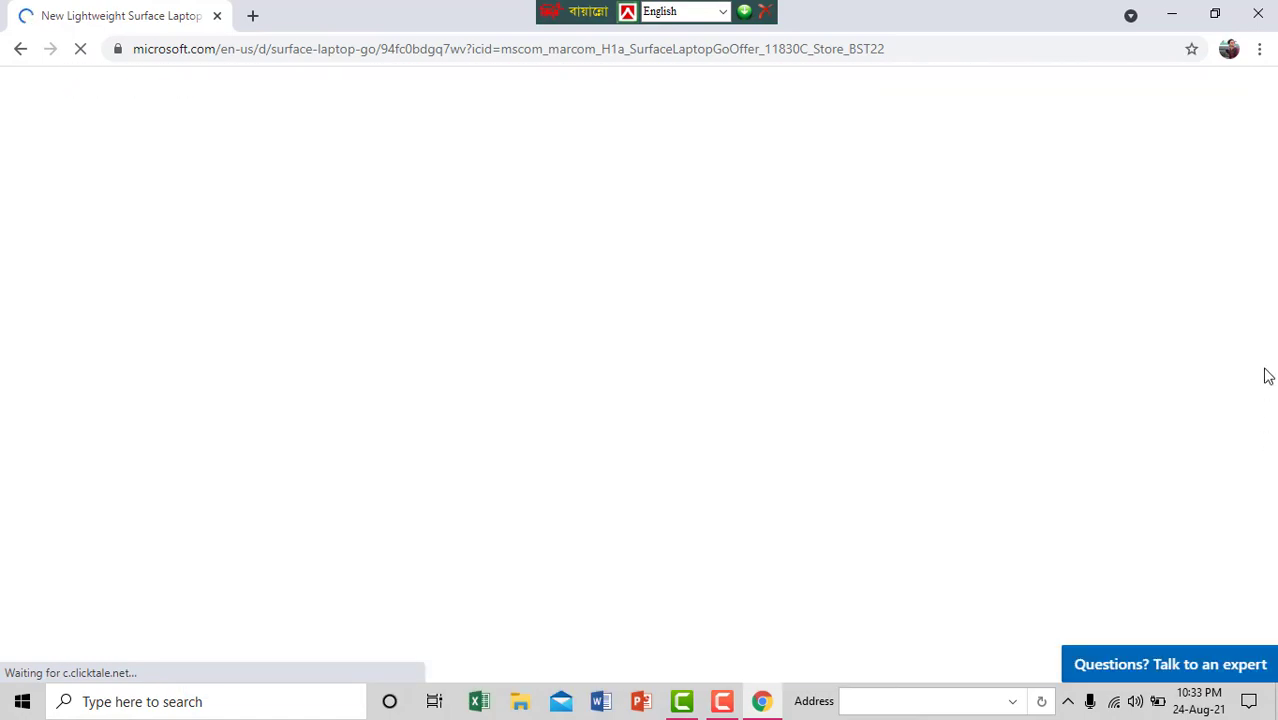